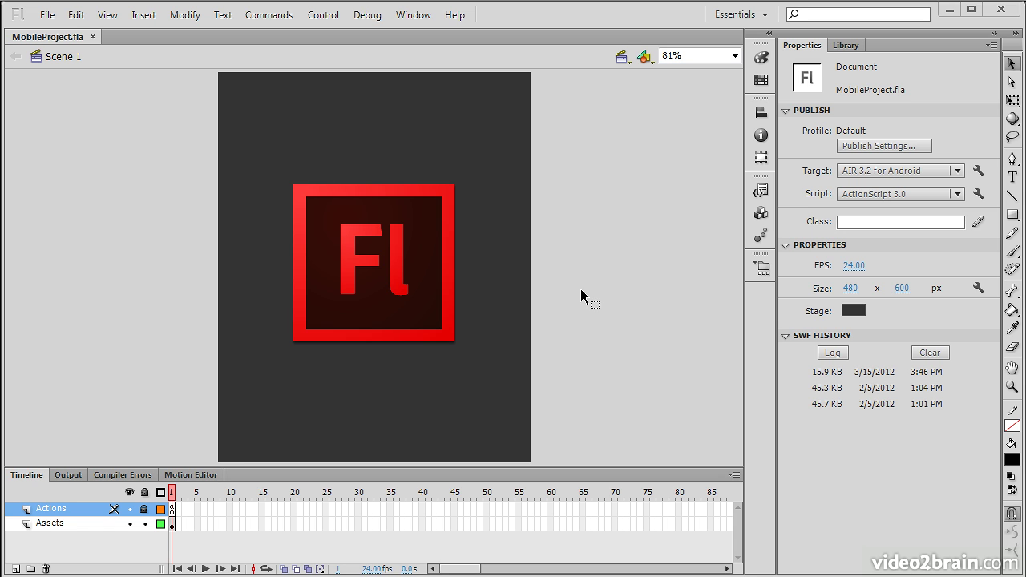
- Review the Flash icon's instance name and the pinch-to-zoom script on frame 1 of the Actions layer
click(372, 317)
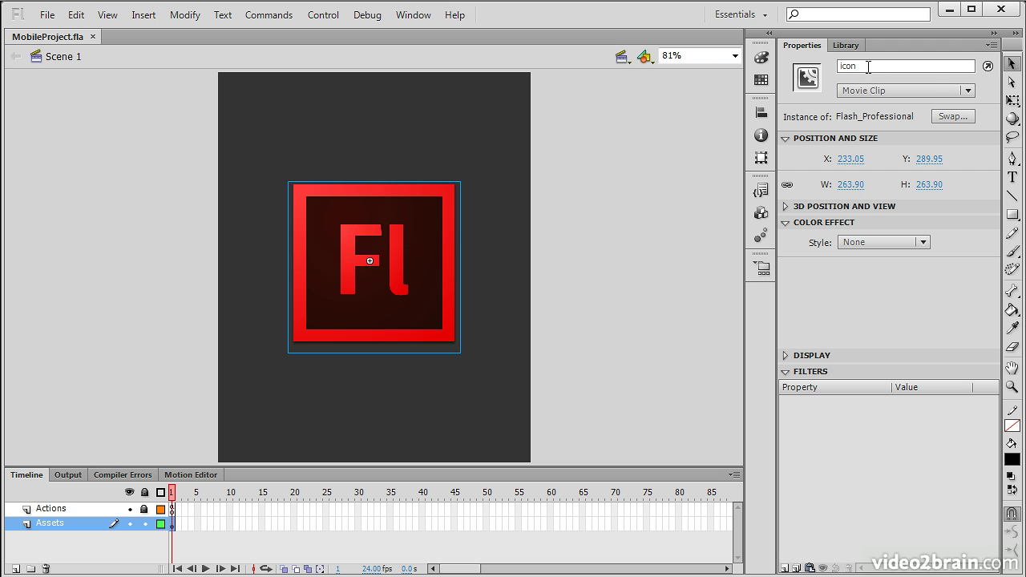
drag(866, 66, 812, 70)
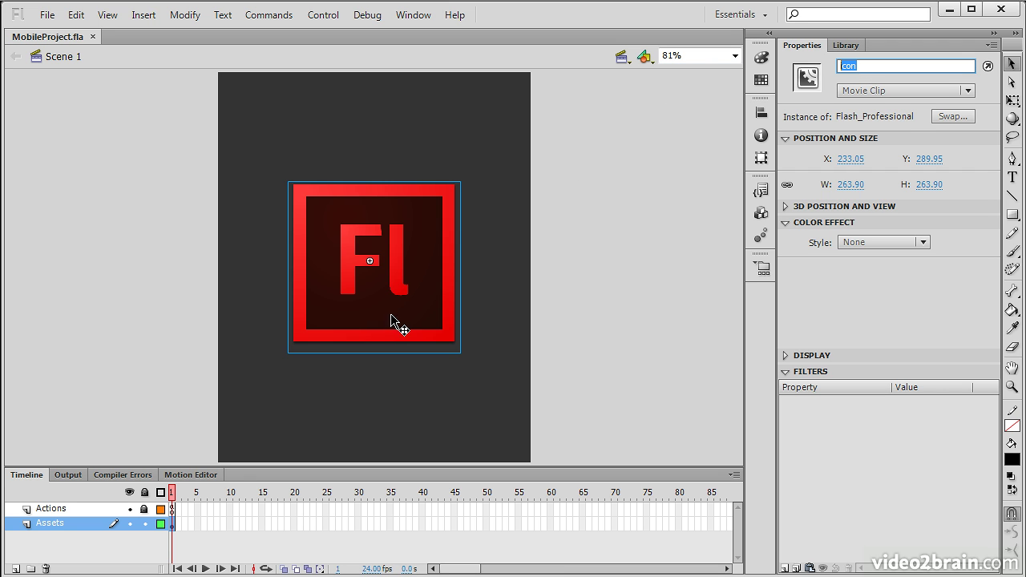
click(172, 508)
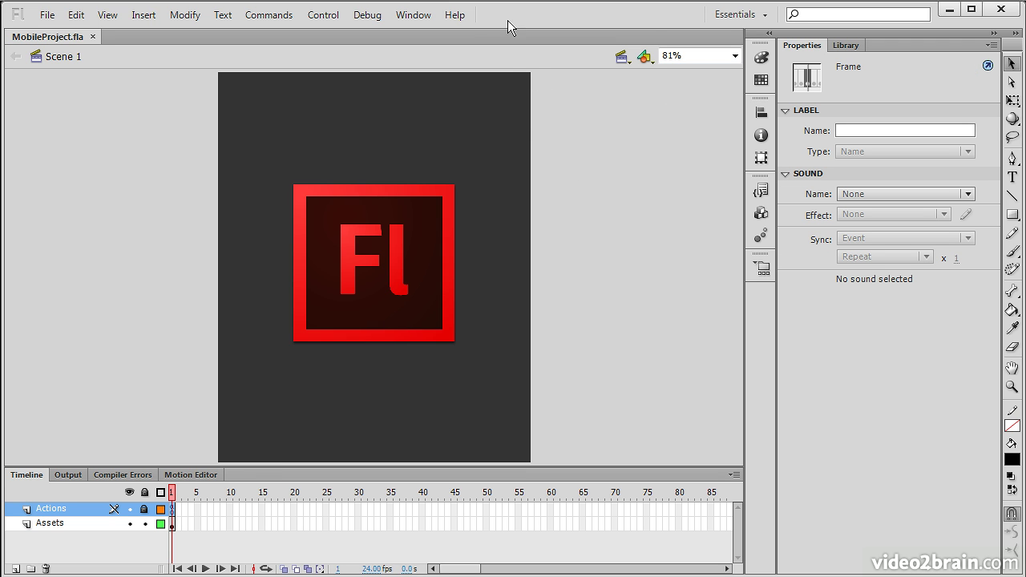
click(419, 15)
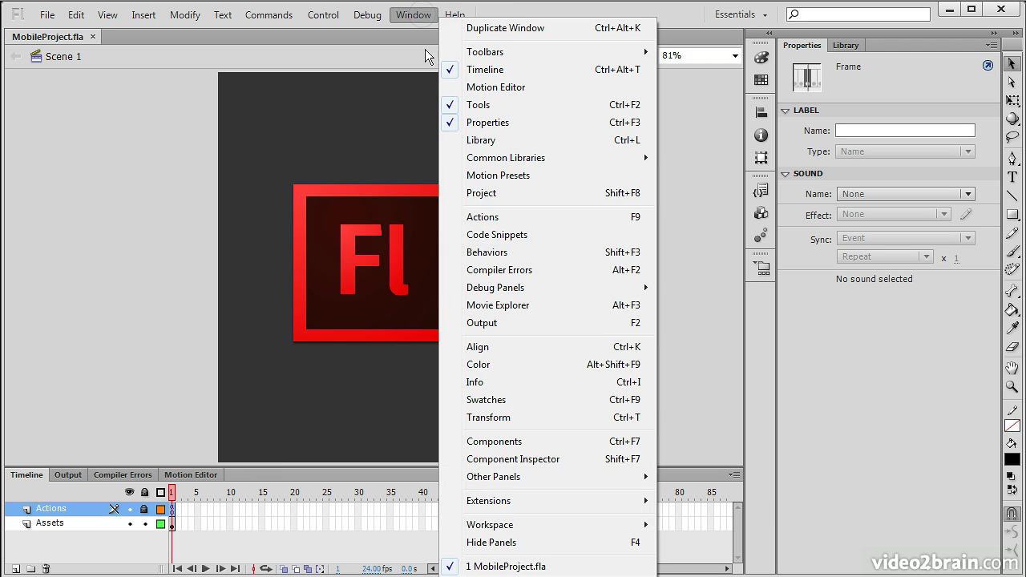
click(528, 224)
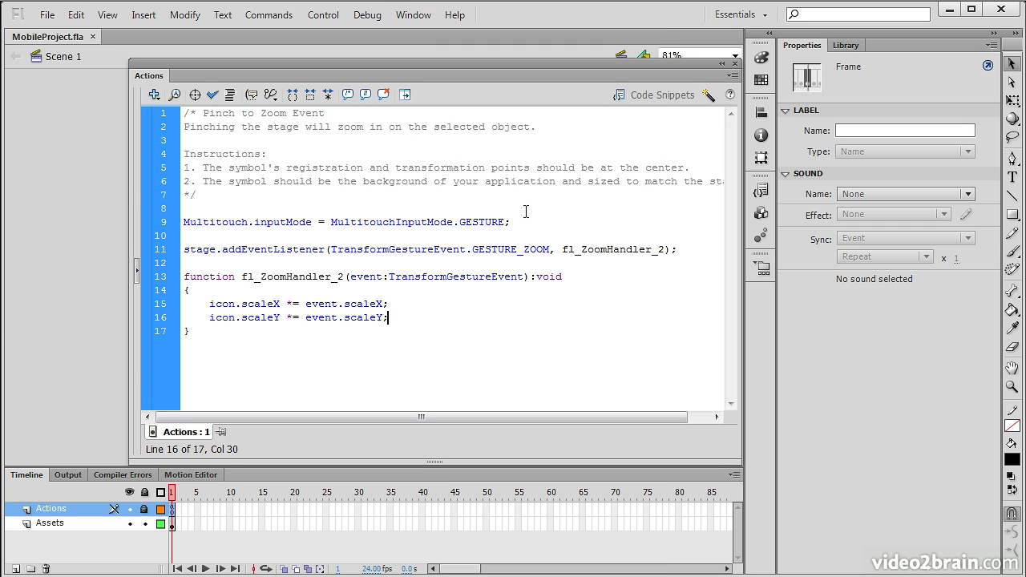
drag(225, 334, 206, 132)
click(444, 321)
drag(335, 250, 553, 251)
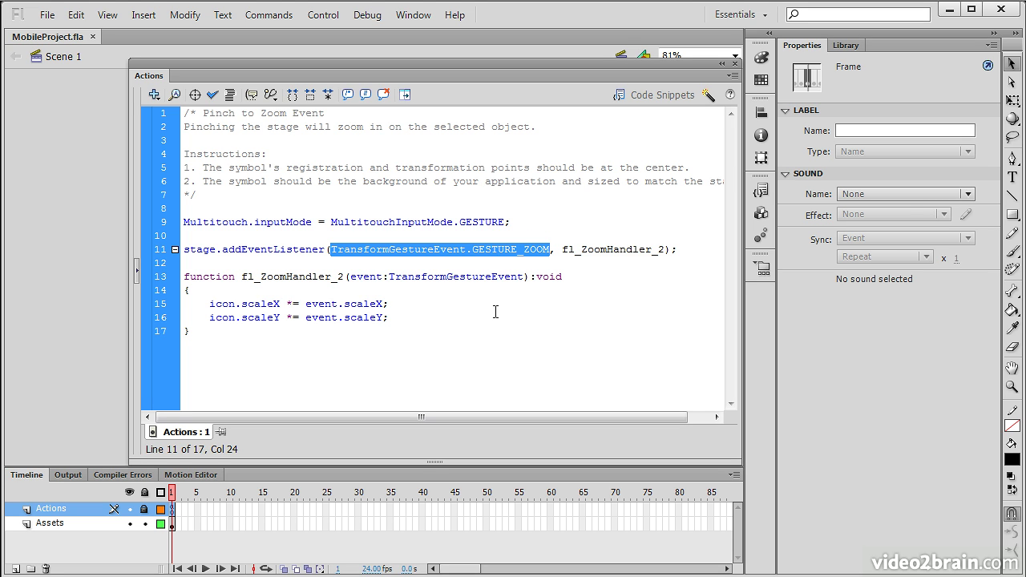
click(735, 64)
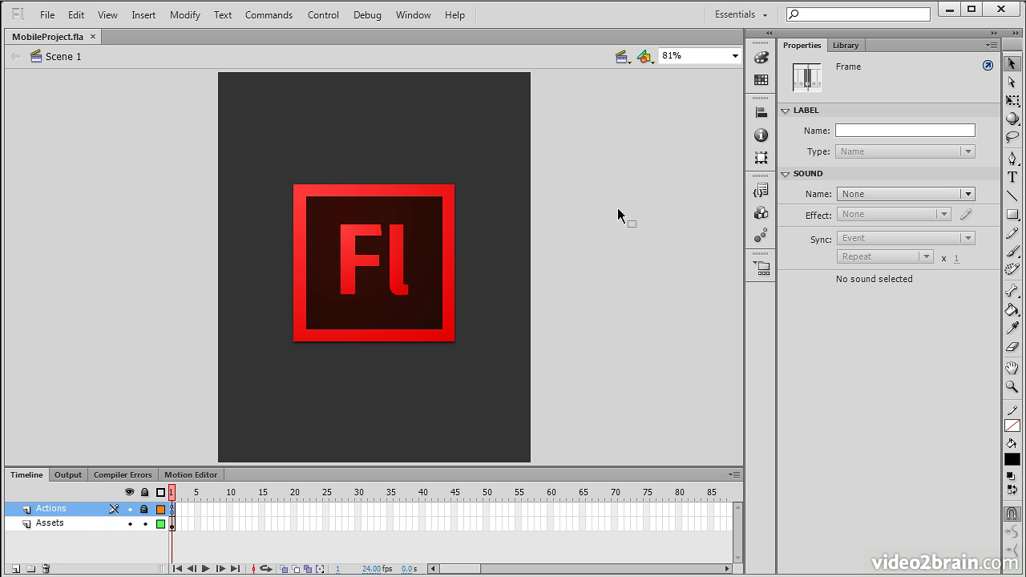
- Test the movie in AIR Debug Launcher (Desktop) and close the preview window
click(368, 16)
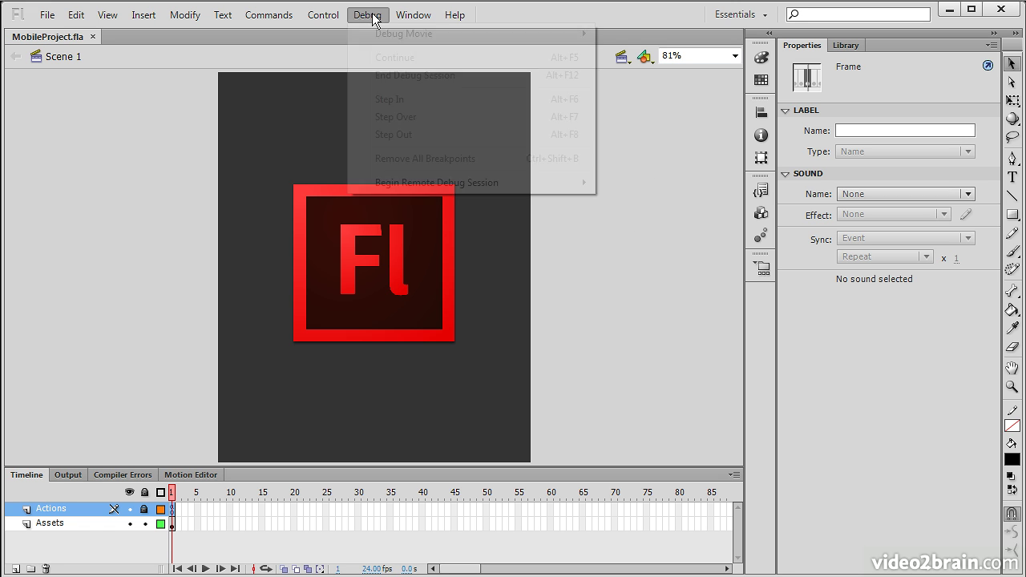
mouse_move(412, 36)
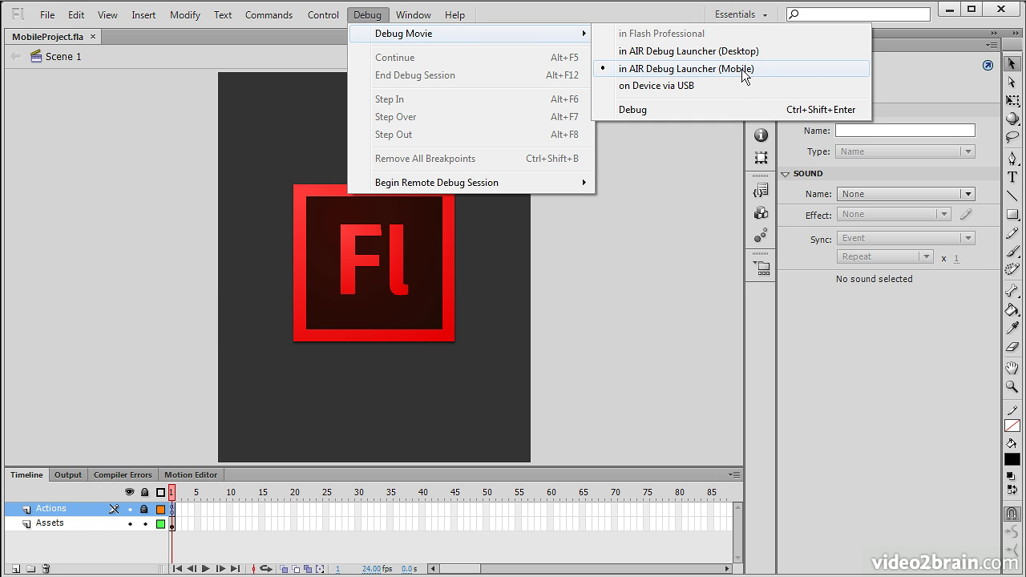
click(670, 71)
click(325, 16)
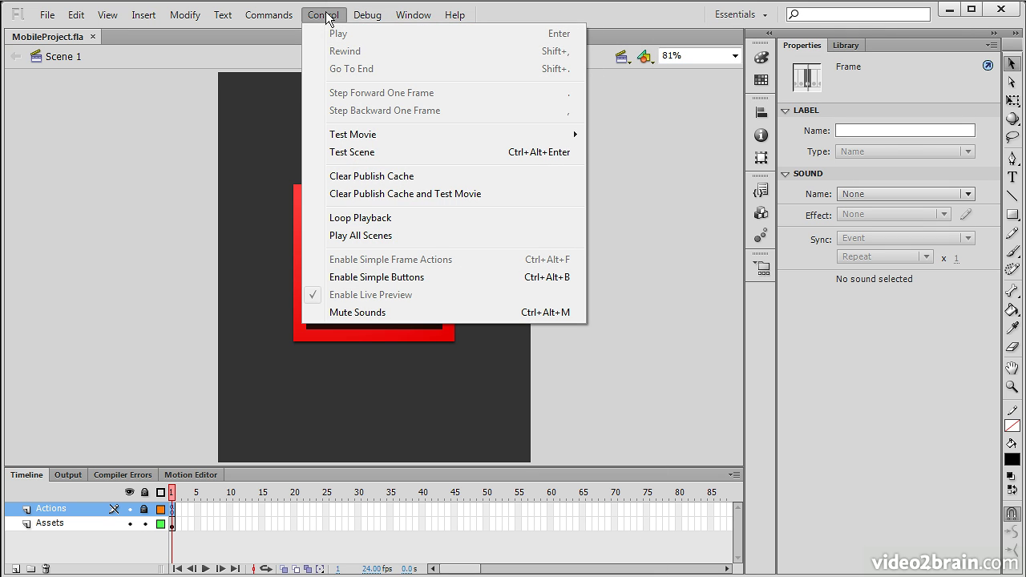
mouse_move(415, 130)
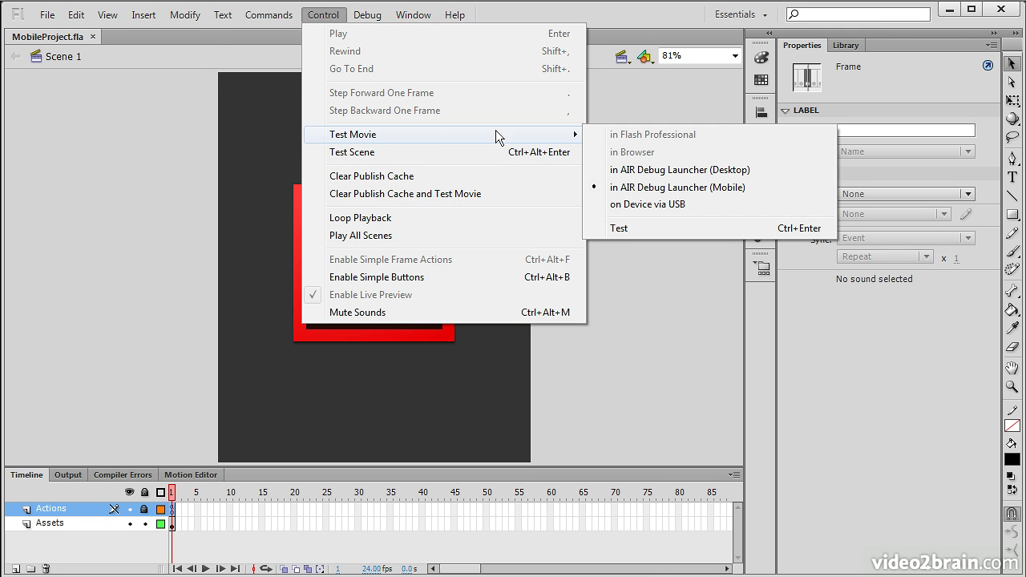
click(683, 171)
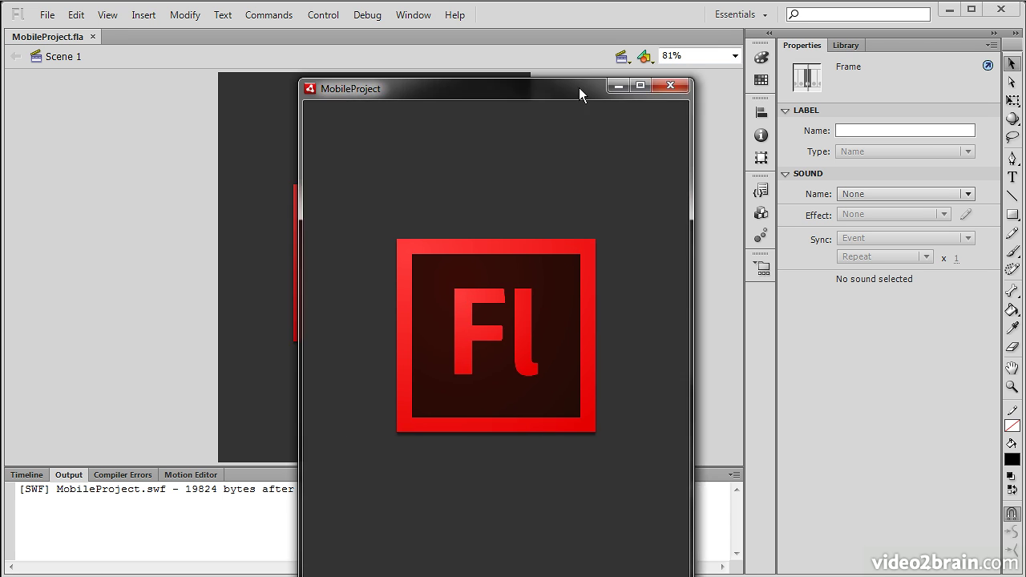
drag(579, 88, 506, 43)
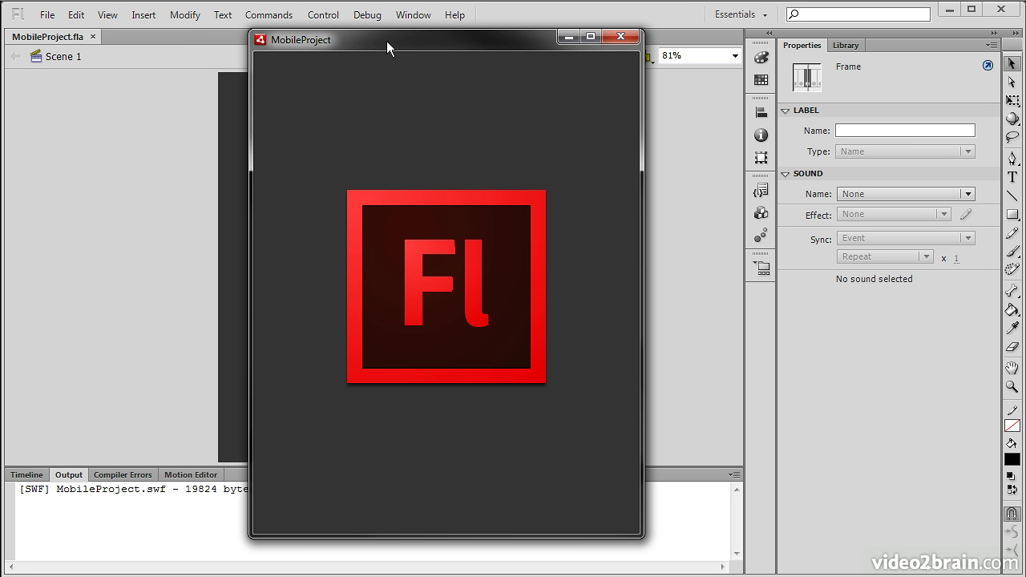
click(621, 36)
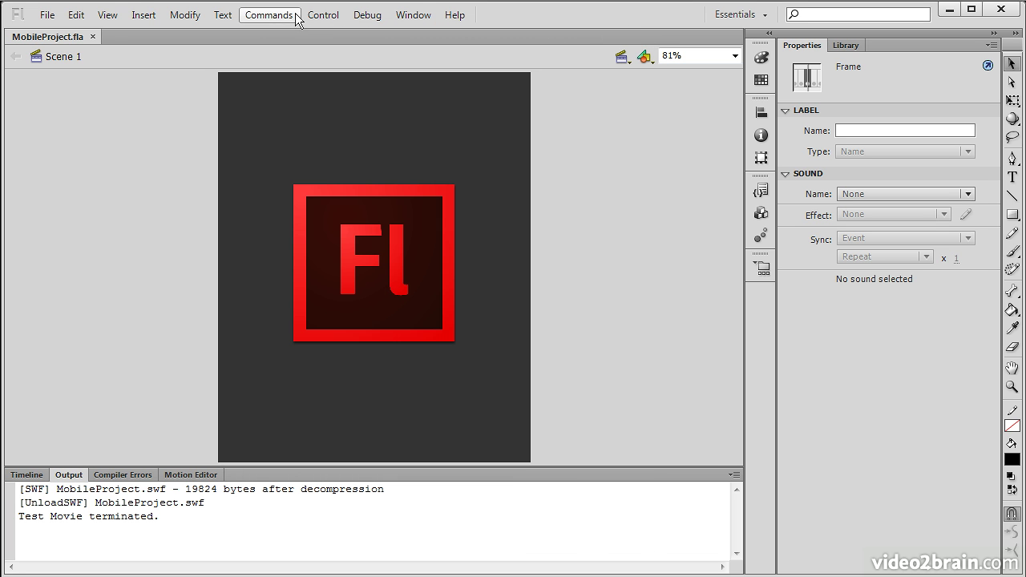
- Test the movie in AIR Debug Launcher (Mobile) and arrange the Simulator and preview windows side by side
click(323, 15)
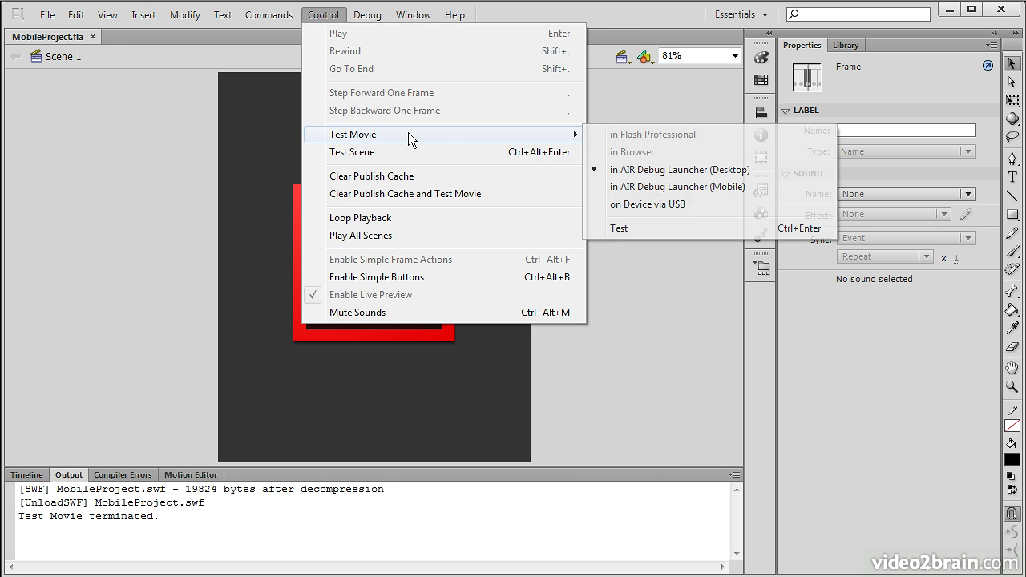
click(692, 187)
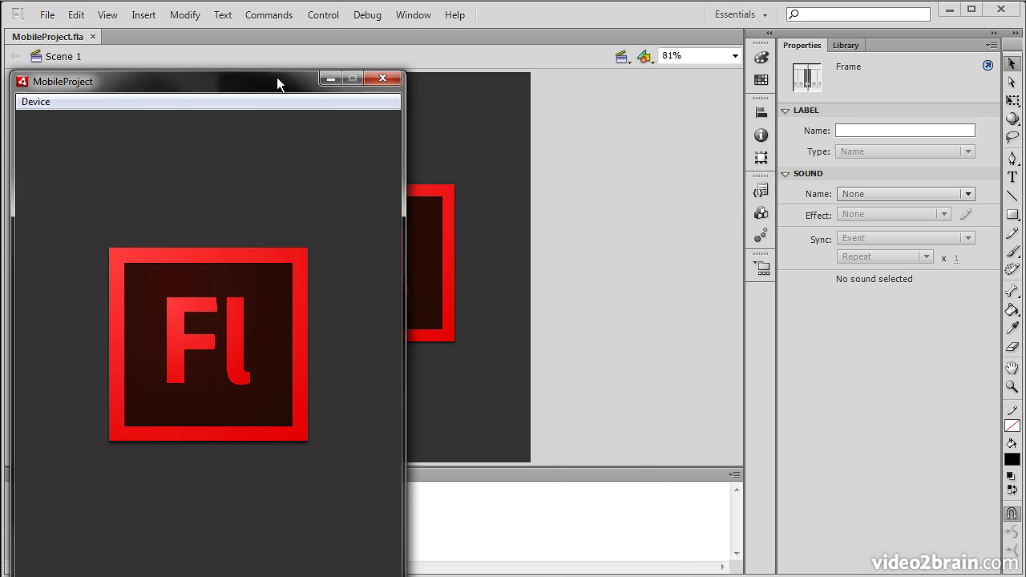
drag(277, 83, 366, 24)
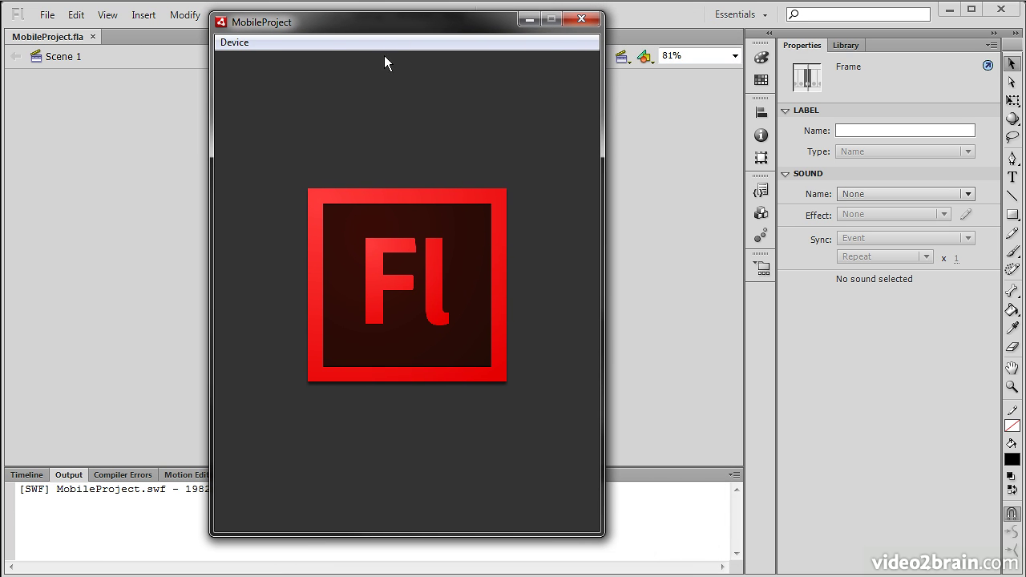
click(236, 44)
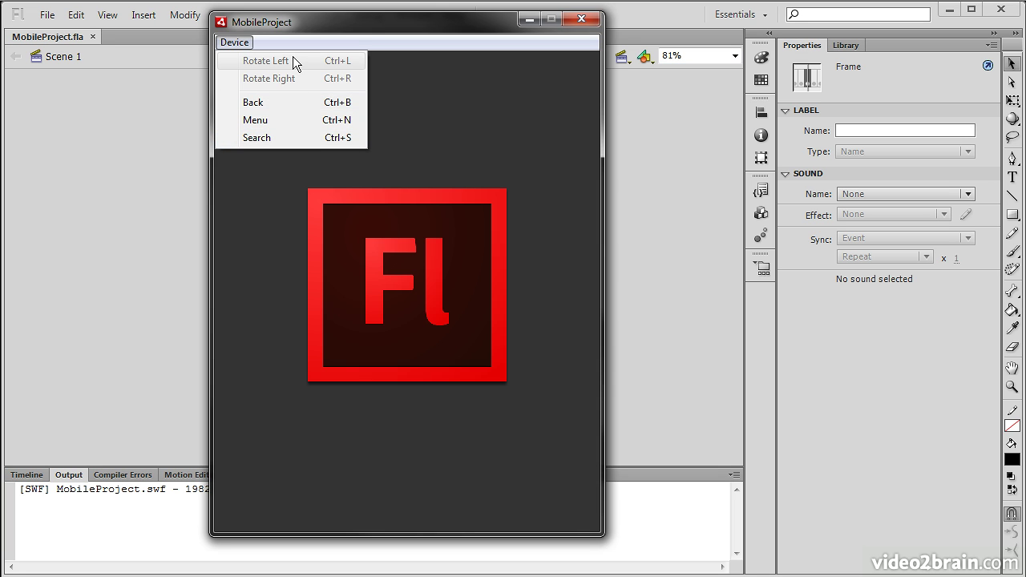
drag(319, 20, 668, 34)
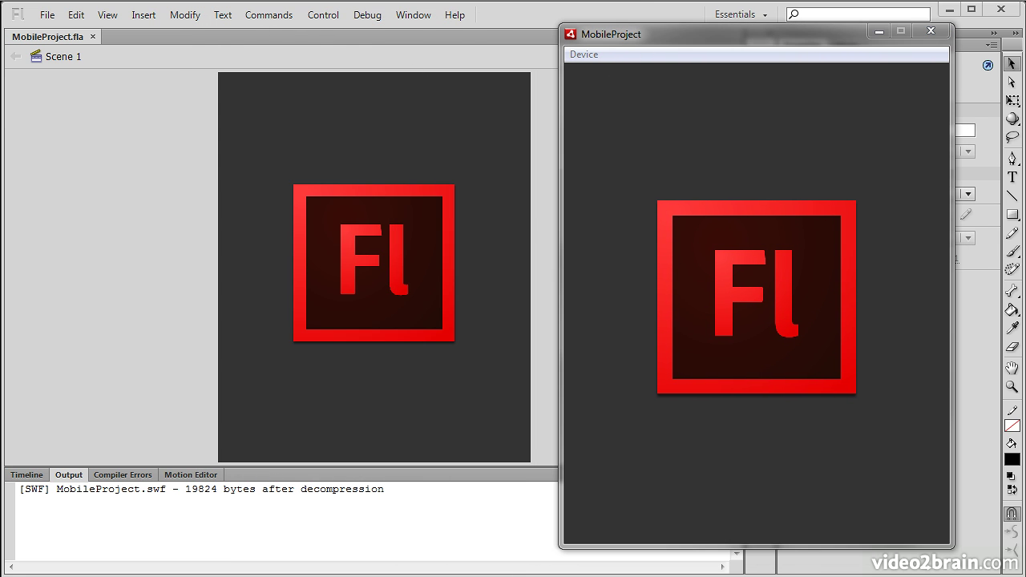
drag(136, 25, 305, 54)
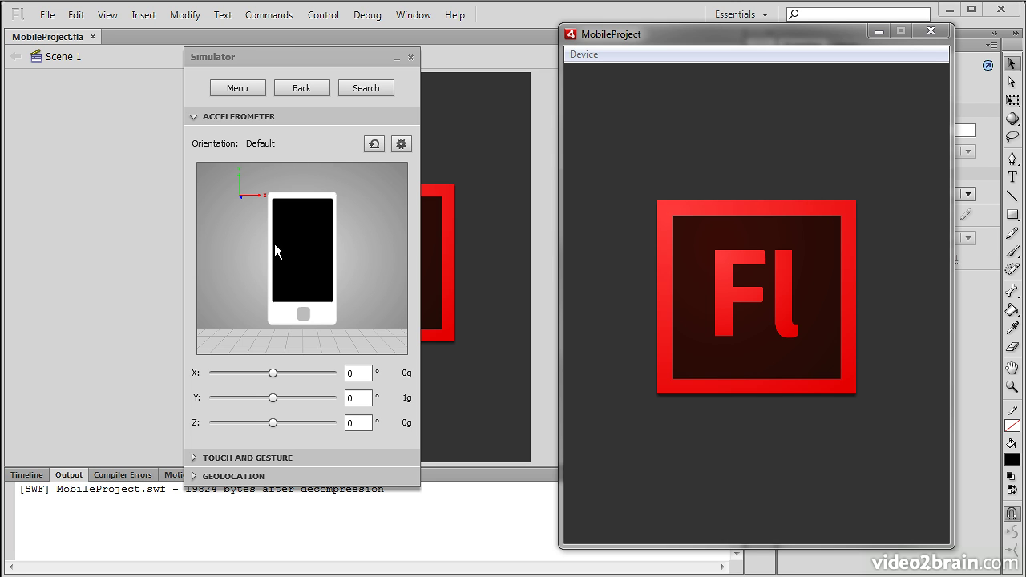
- Tilt the simulated phone freely in the accelerometer view and reset its orientation
drag(302, 243, 343, 253)
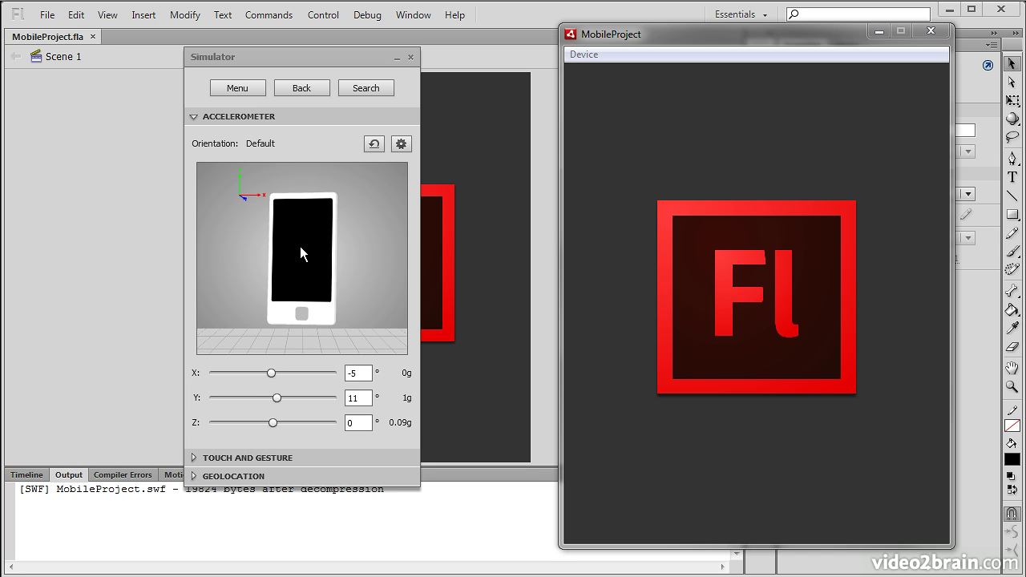
mouse_move(307, 268)
mouse_down()
mouse_move(296, 223)
mouse_move(310, 242)
mouse_move(301, 252)
mouse_up()
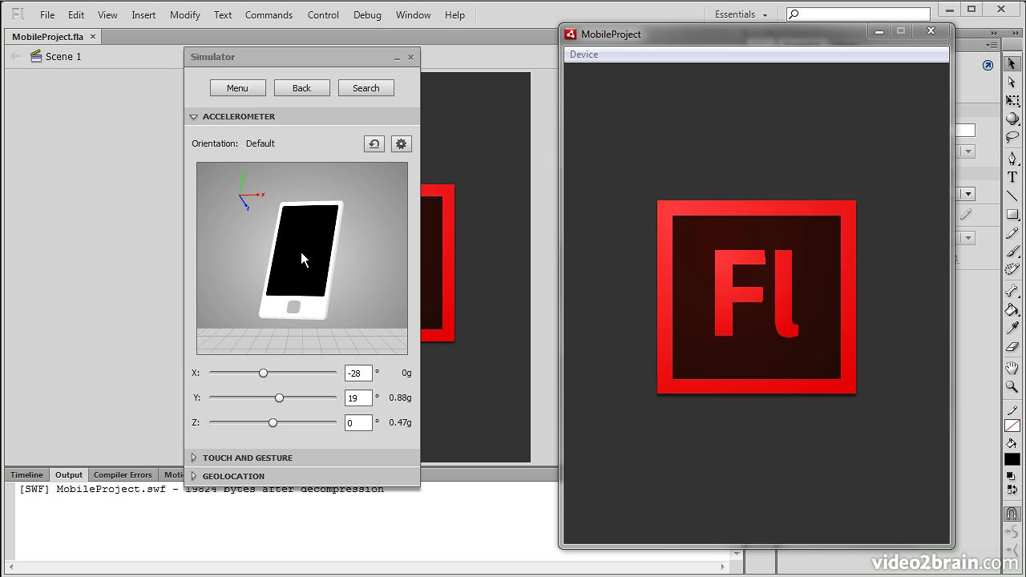
click(366, 143)
click(374, 144)
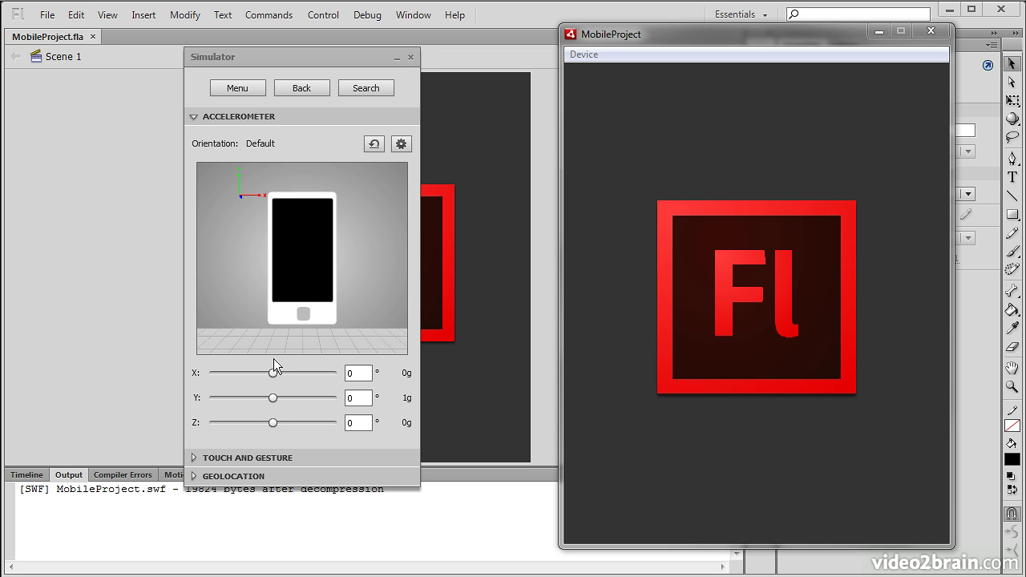
- Review the auto orientation options, switch the accelerometer's camera view to Flat, and rotate the simulated phone
click(402, 143)
click(250, 167)
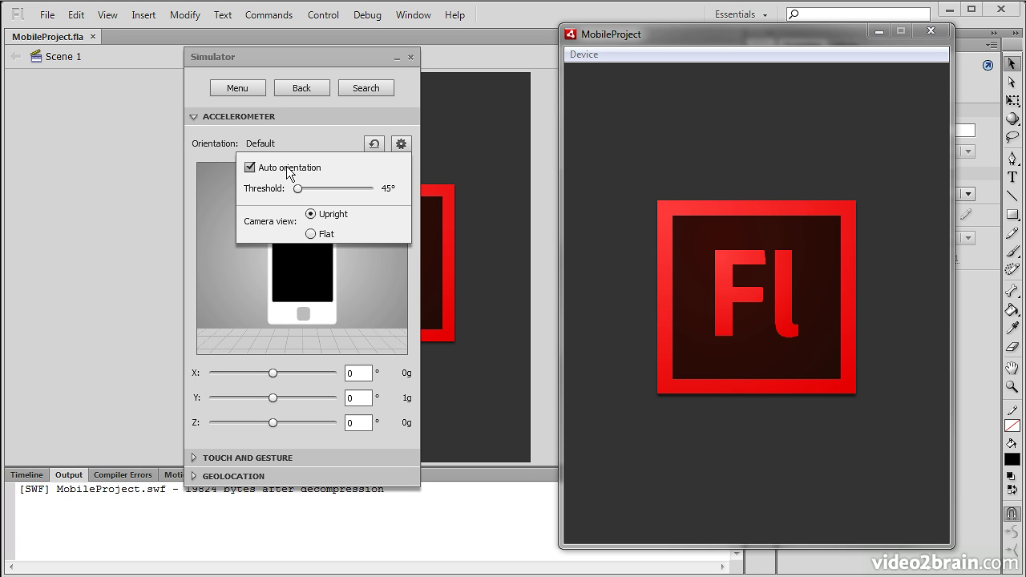
drag(298, 191, 273, 193)
click(320, 229)
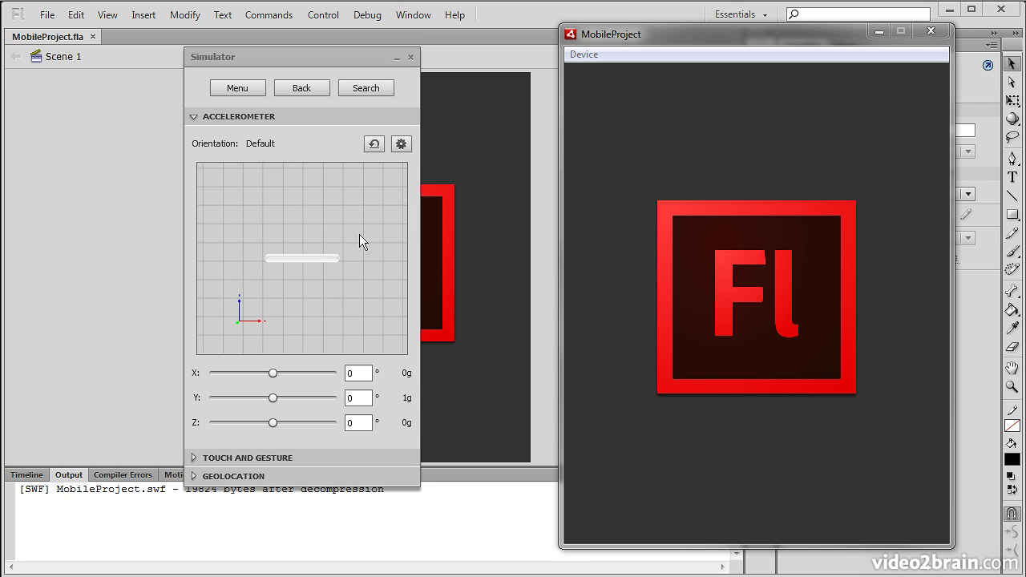
drag(281, 306, 356, 236)
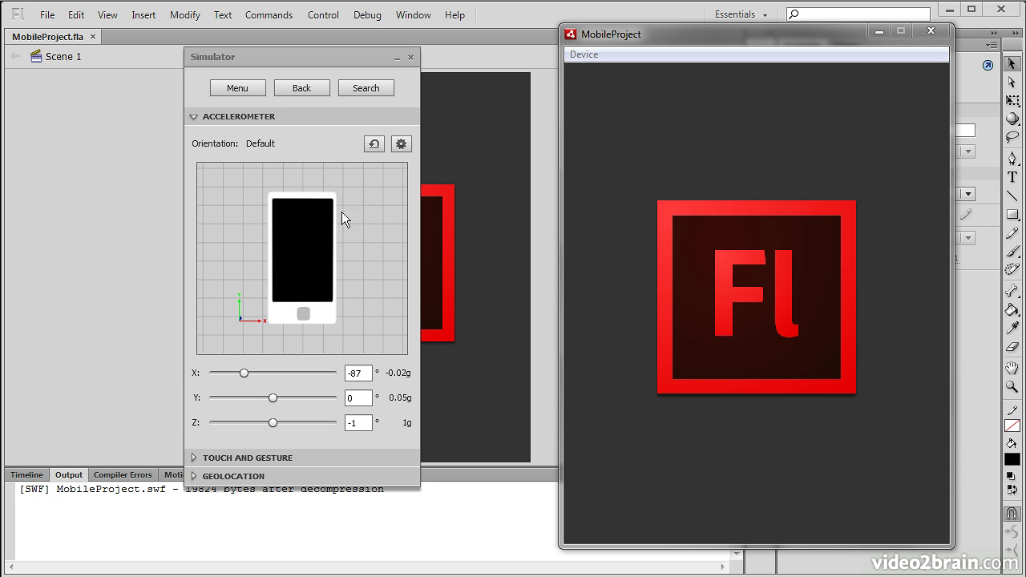
- Restore the Upright camera view and reset the simulated phone's orientation
click(374, 143)
click(402, 144)
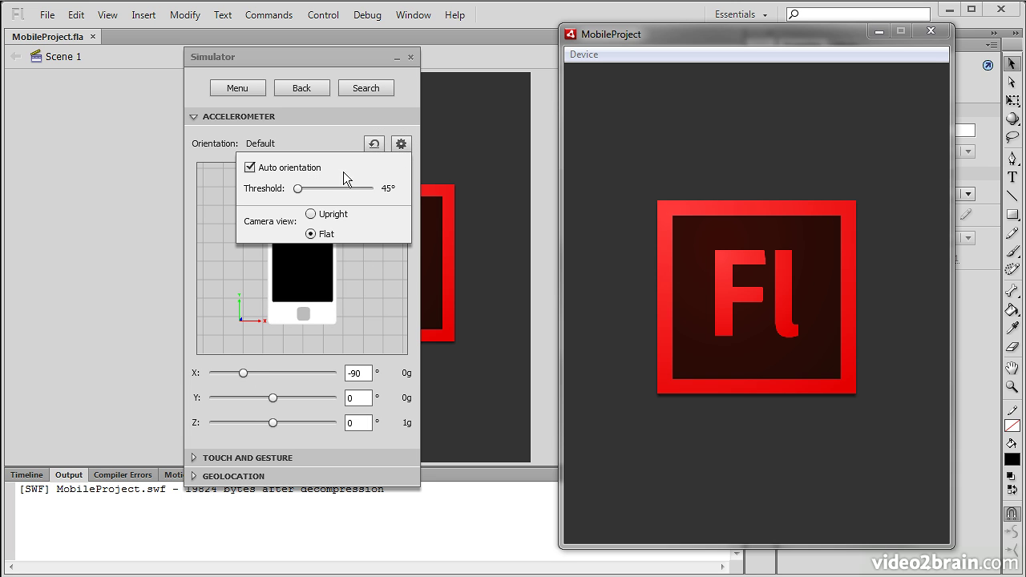
click(312, 215)
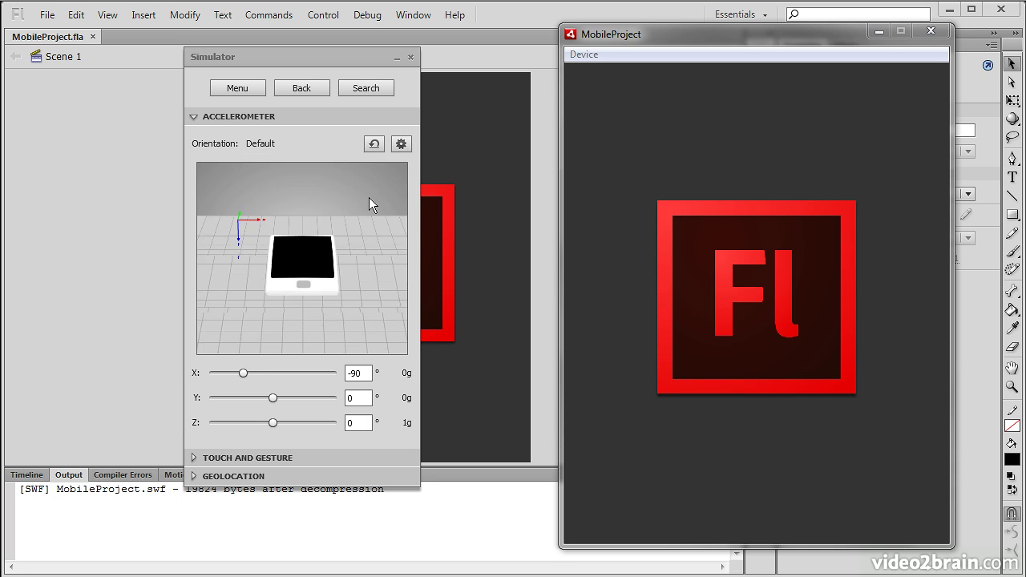
click(374, 145)
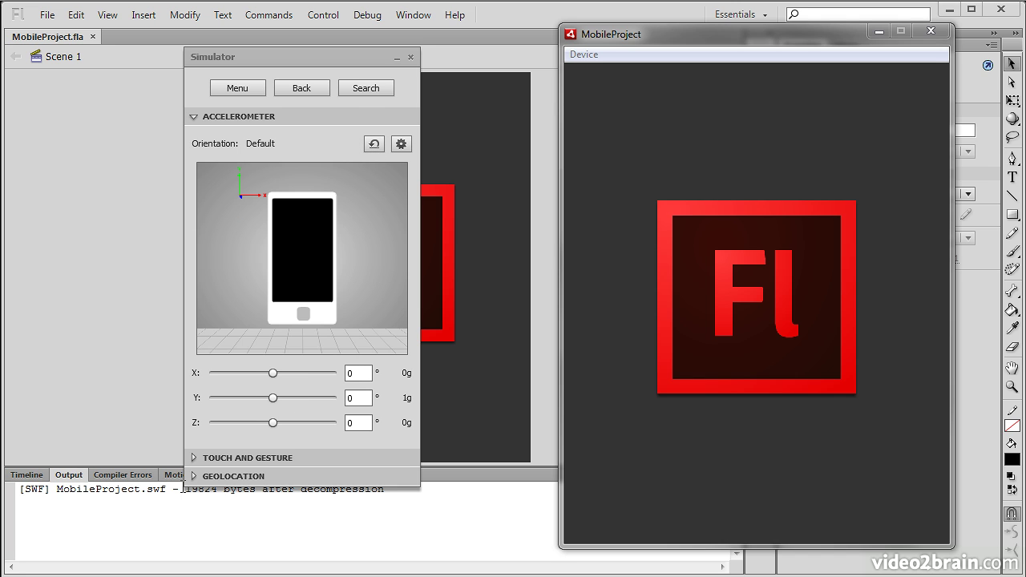
- Enable the simulator's touch layer and simulate a Zoom gesture that slightly enlarges the Flash icon
click(195, 457)
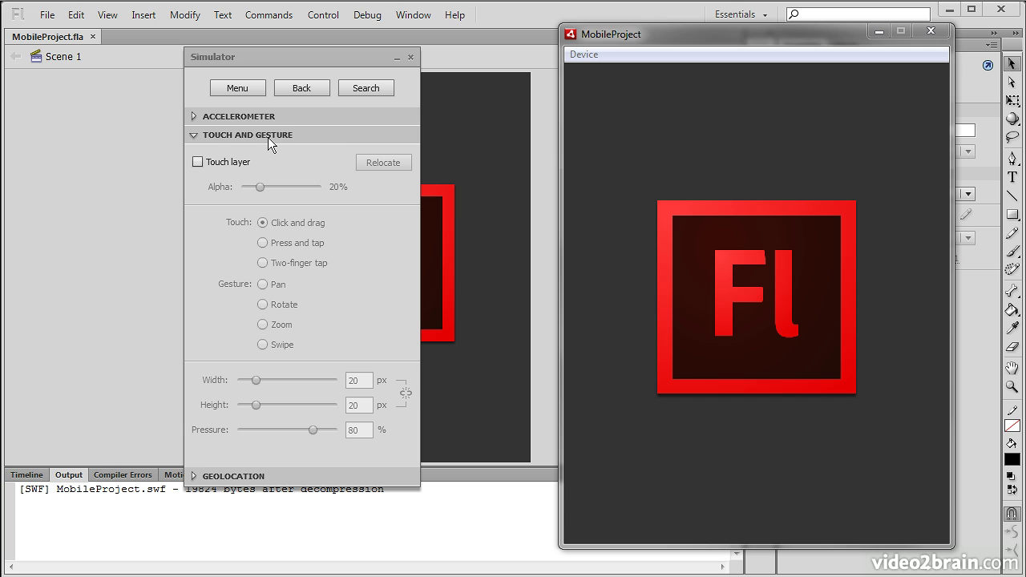
click(196, 162)
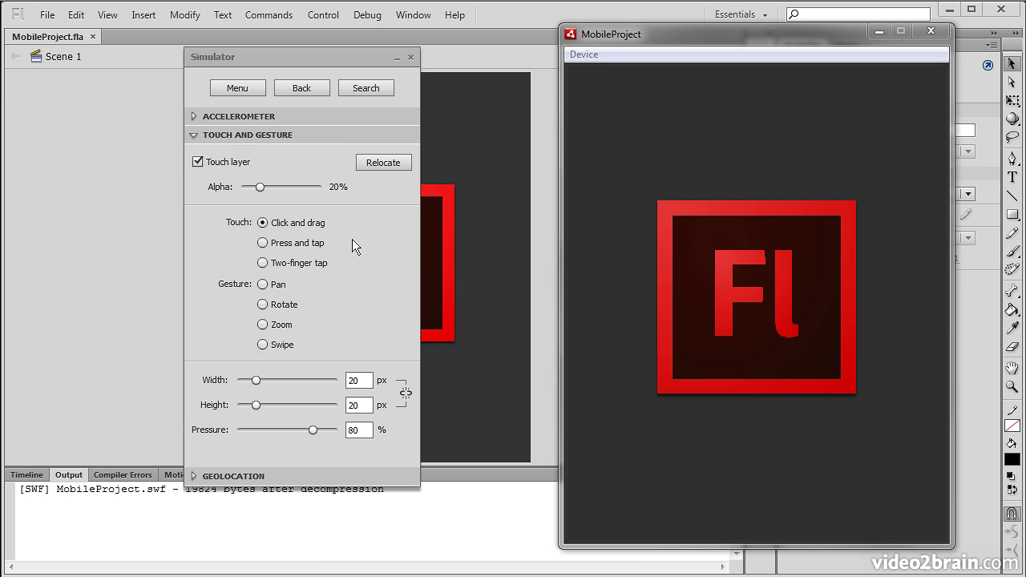
mouse_move(260, 187)
mouse_down()
mouse_move(311, 187)
mouse_move(213, 185)
mouse_move(353, 189)
mouse_move(250, 186)
mouse_move(270, 186)
mouse_up()
click(263, 326)
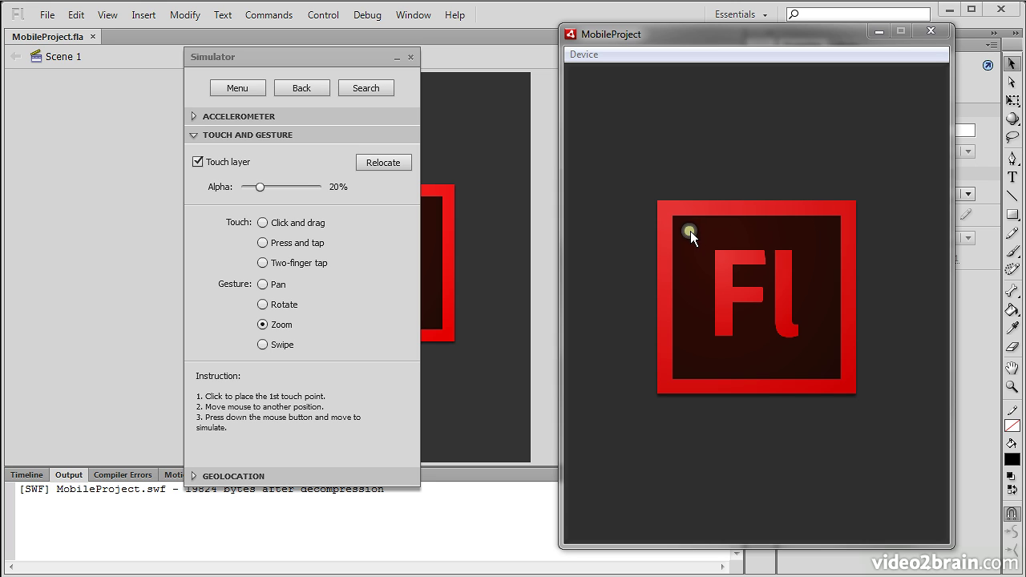
click(709, 251)
mouse_move(803, 341)
mouse_down()
mouse_move(851, 407)
mouse_move(765, 312)
mouse_move(852, 411)
mouse_move(755, 319)
mouse_move(853, 434)
mouse_move(765, 326)
mouse_move(800, 353)
mouse_up()
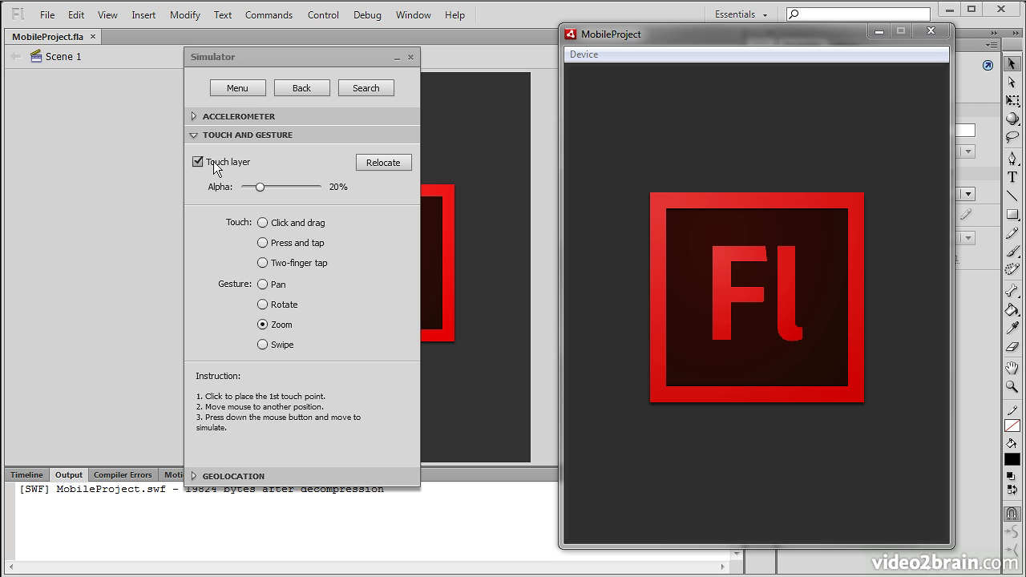
- View the simulator's geolocation settings and end the mobile test session
click(196, 475)
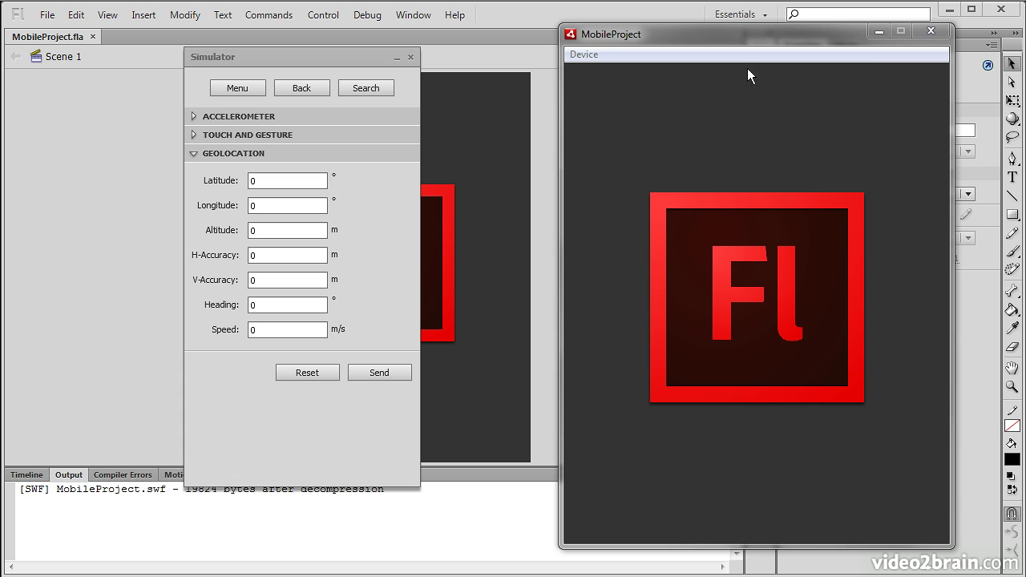
click(934, 31)
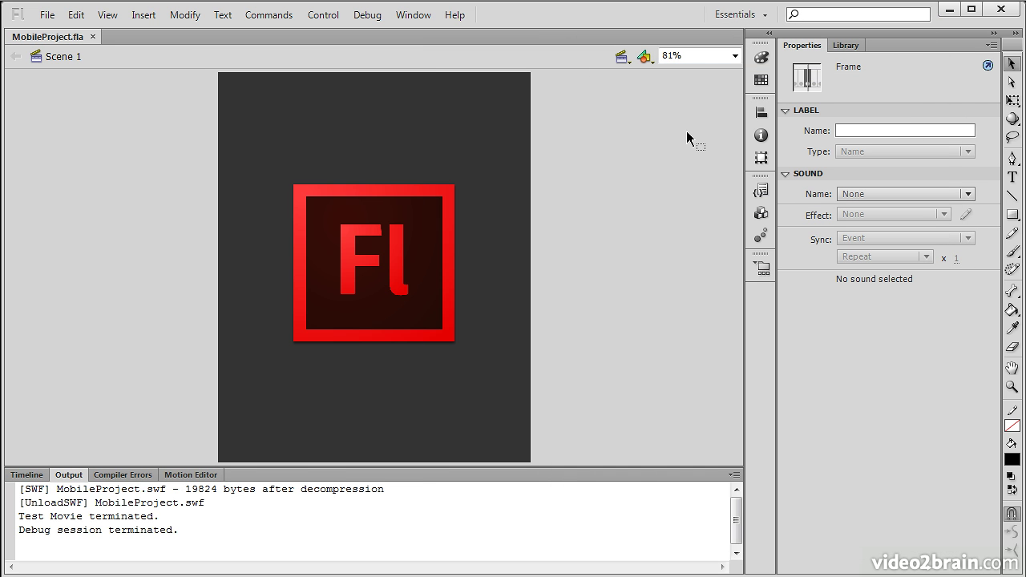